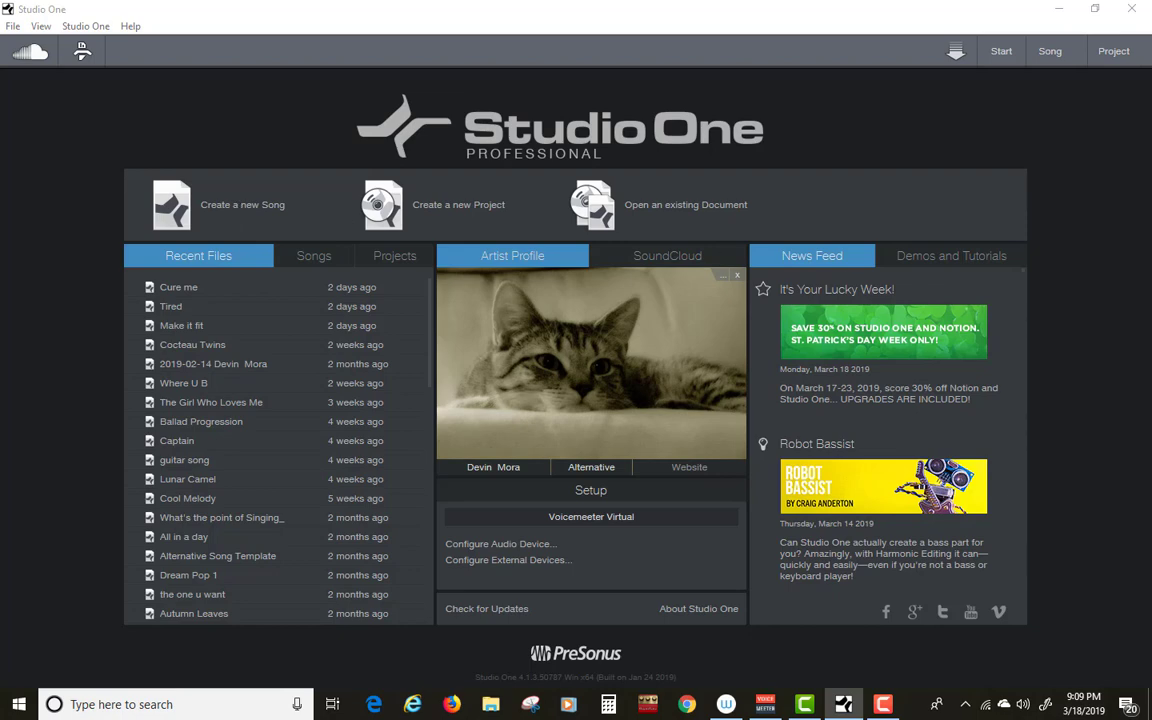
# - Start a new empty song with Ctrl+N and title it 'test', fixing a mistyped character
pyautogui.hotkey('ctrl', 'n')
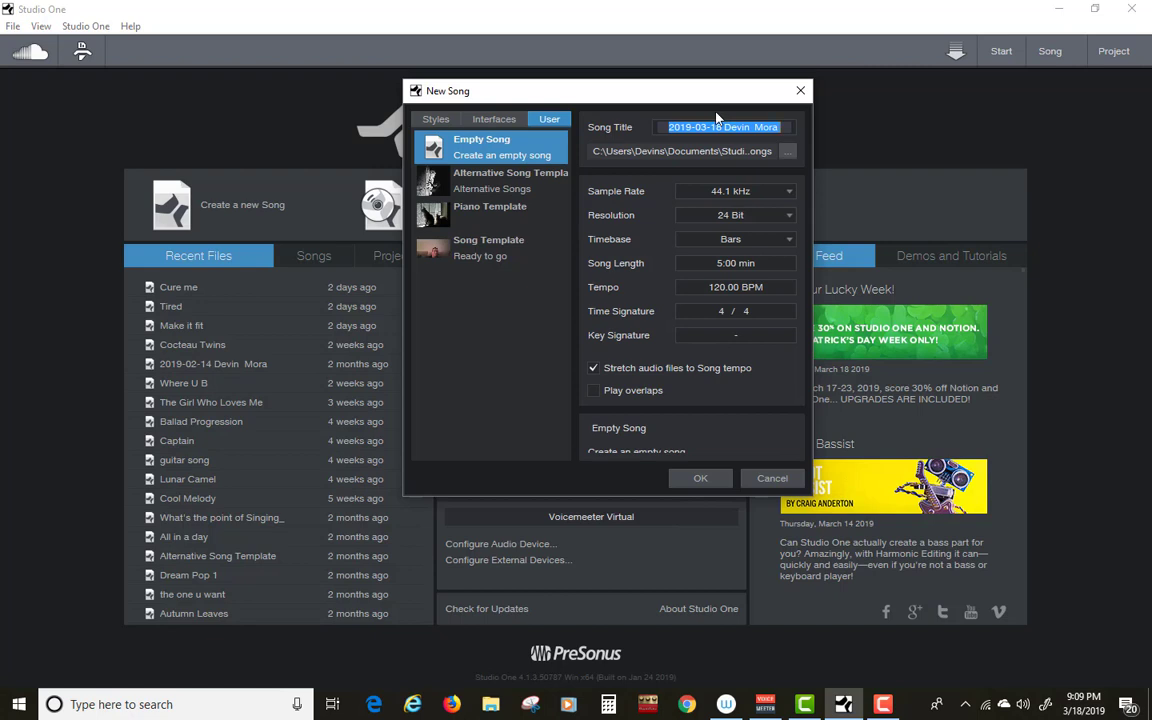
pyautogui.write('T')
pyautogui.press('BackSpace')
pyautogui.press('BackSpace')
pyautogui.press('BackSpace')
pyautogui.press('BackSpace')
pyautogui.write('test')
# - Confirm the new song, dismiss the 44.1/48 kHz warning, and show the Instruments browser
pyautogui.click(700, 478)
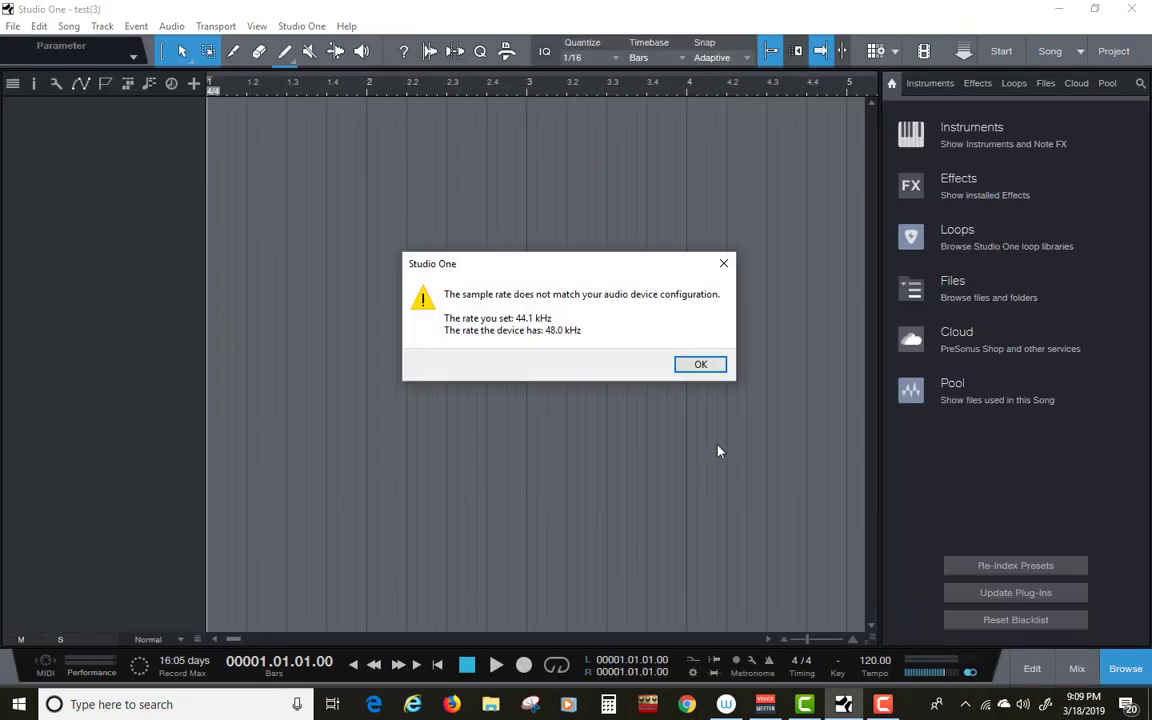
pyautogui.click(700, 364)
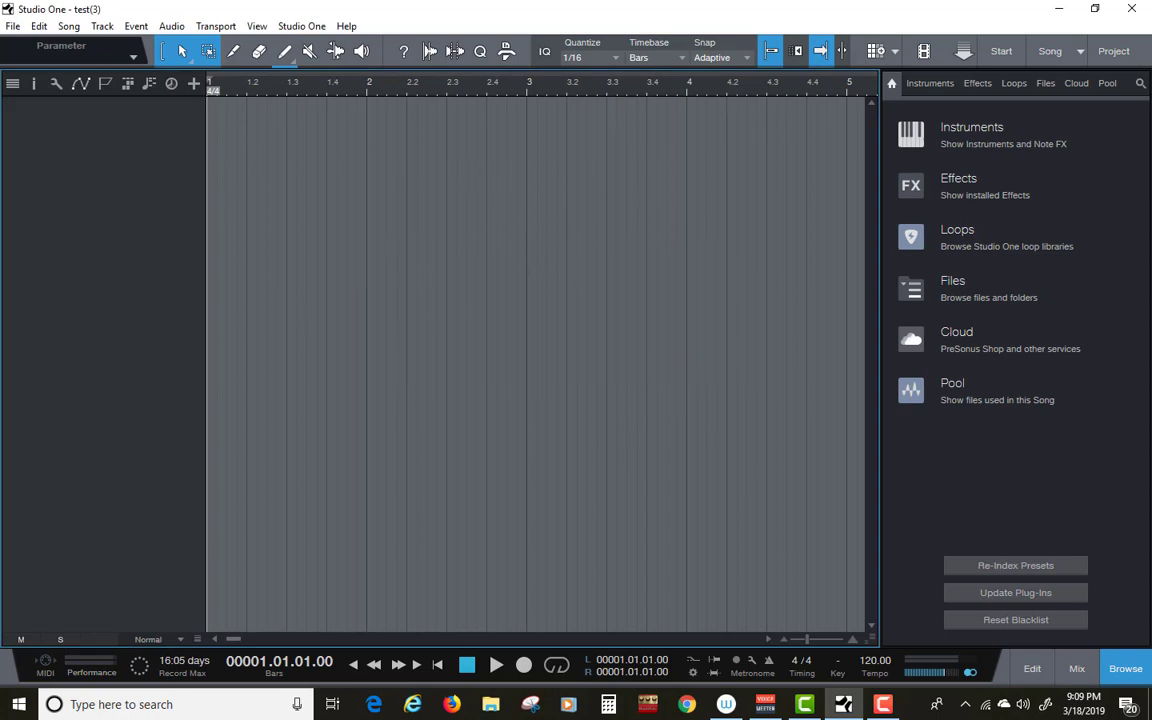
pyautogui.click(926, 84)
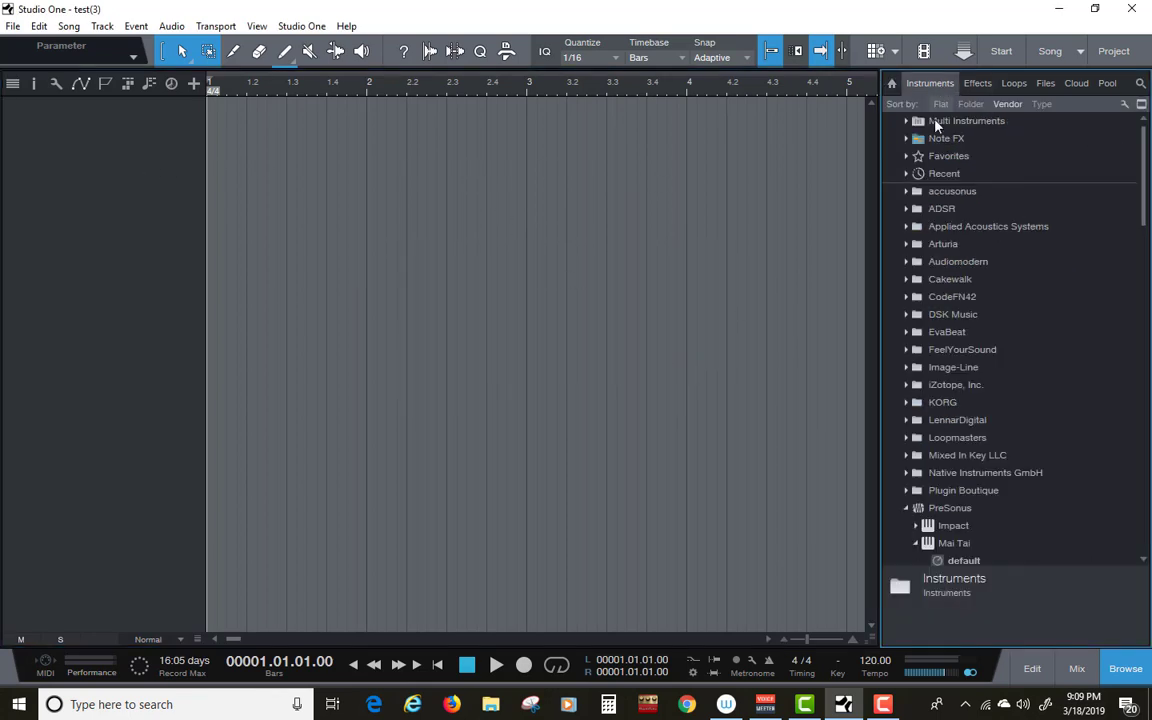
pyautogui.click(904, 509)
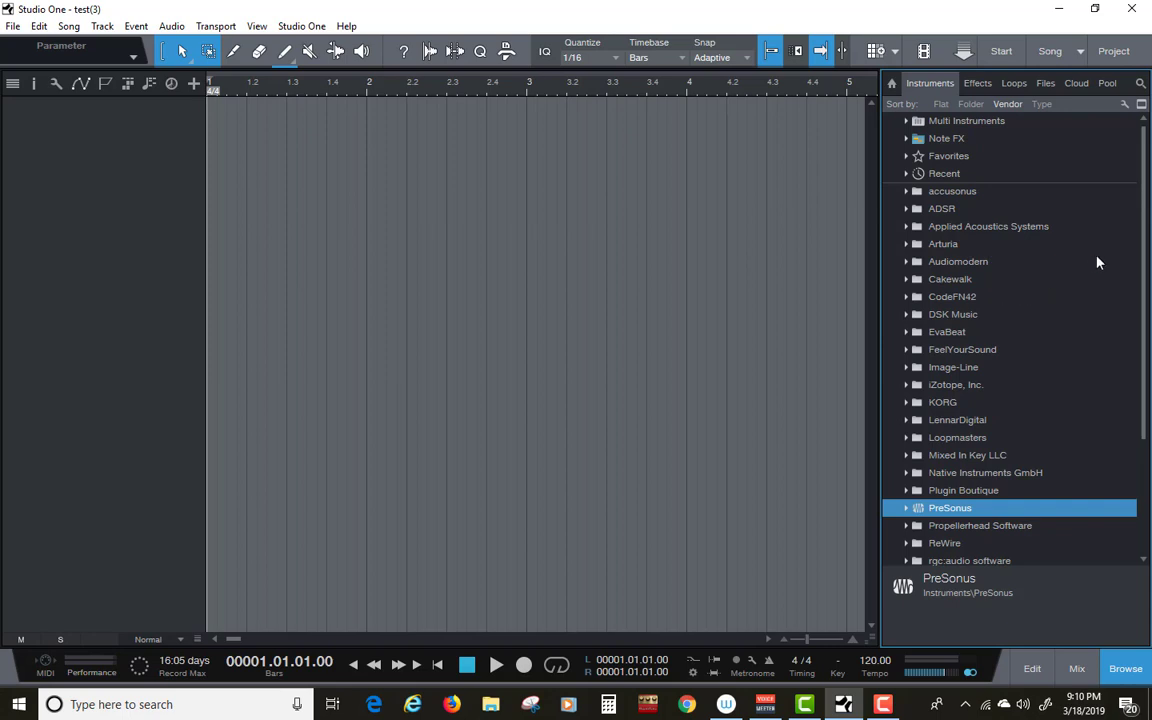
# - Filter the instrument browser with the search term 'melo'
pyautogui.moveTo(1143, 302); pyautogui.dragTo(1124, 404)
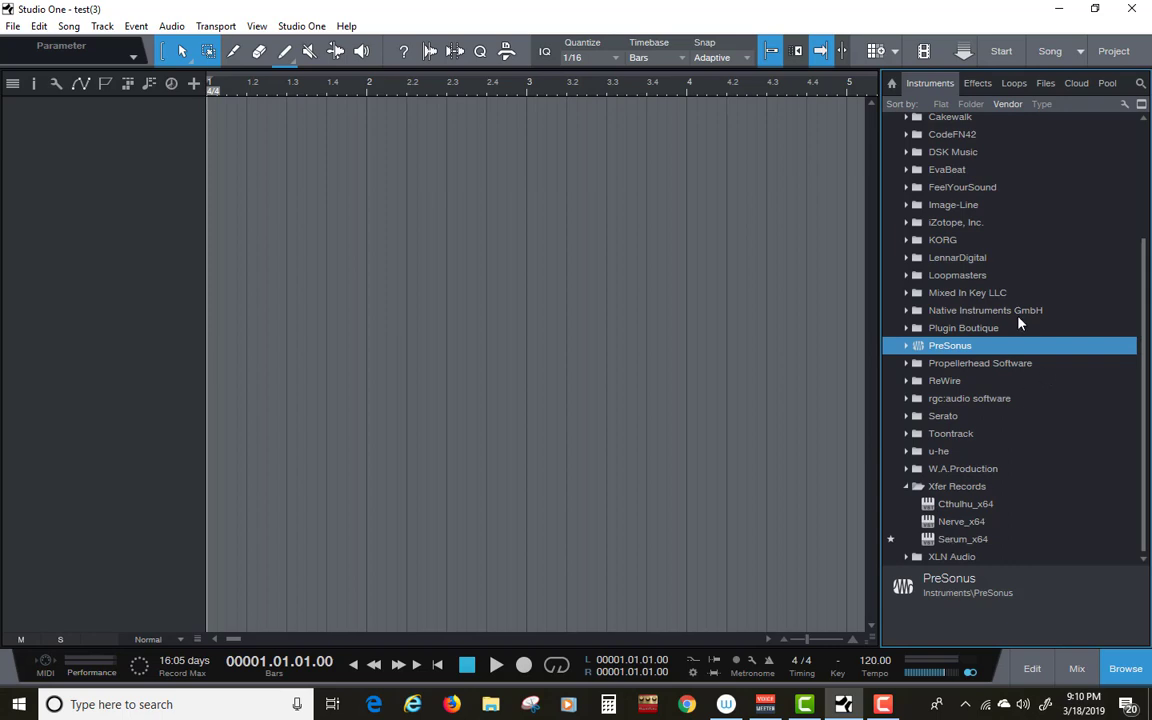
pyautogui.scroll(3, 1019, 322)
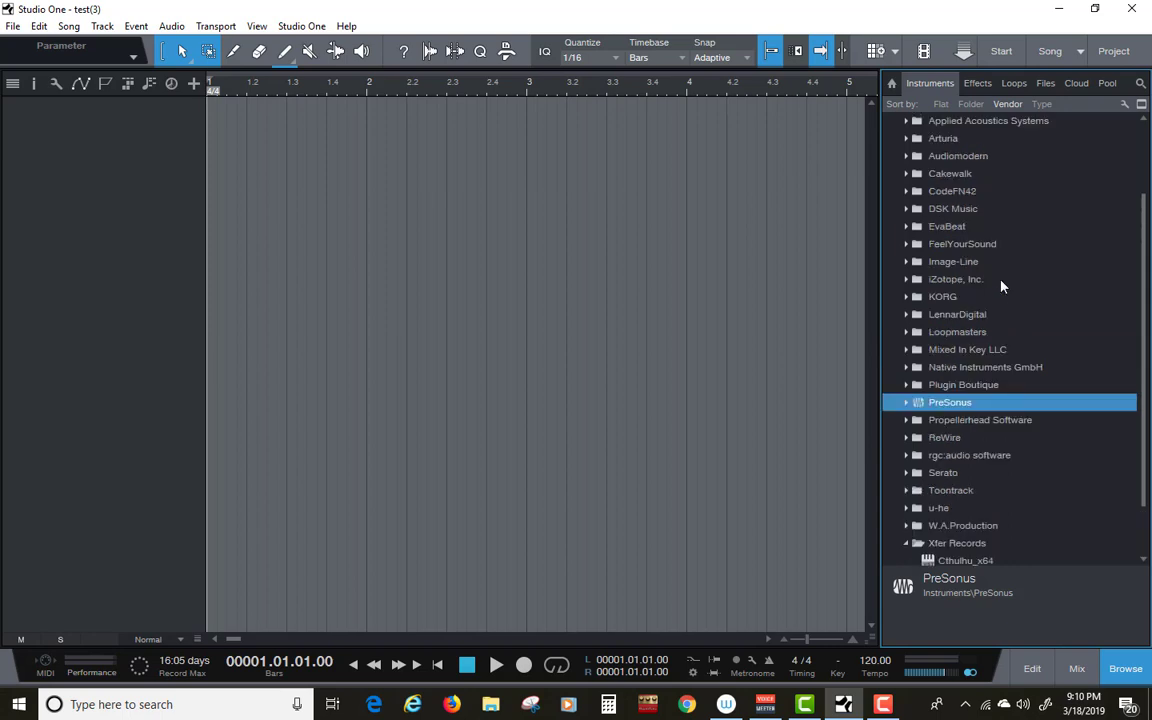
pyautogui.click(1140, 83)
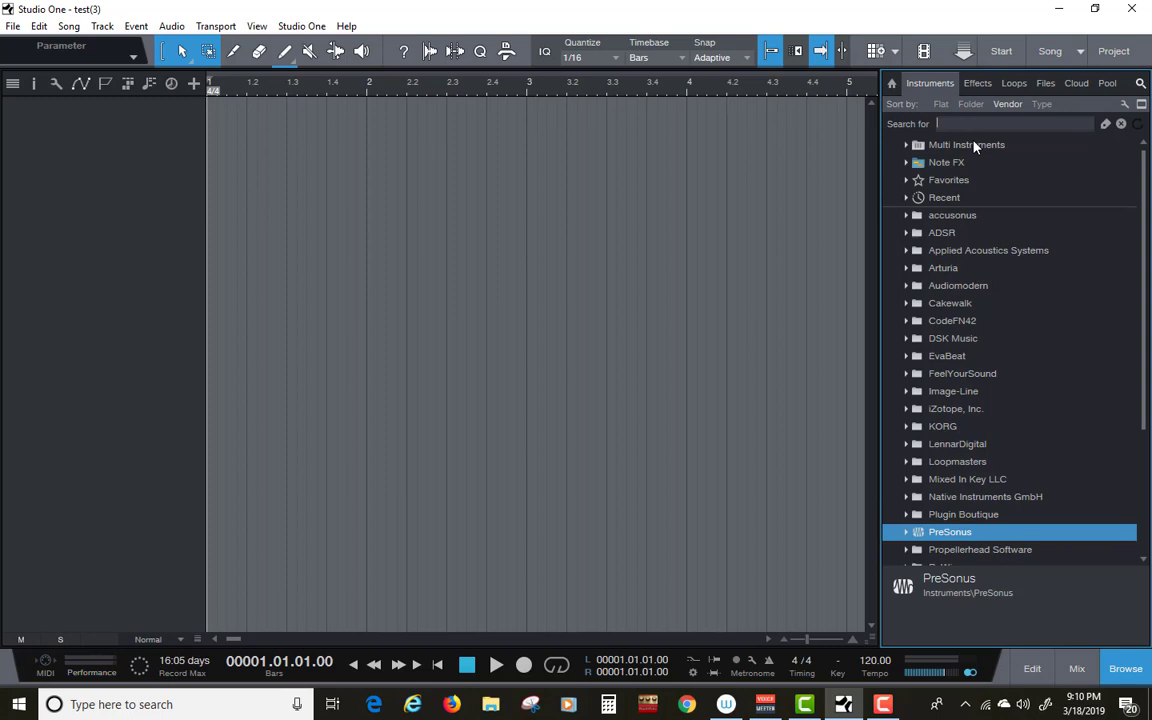
pyautogui.write('melo')
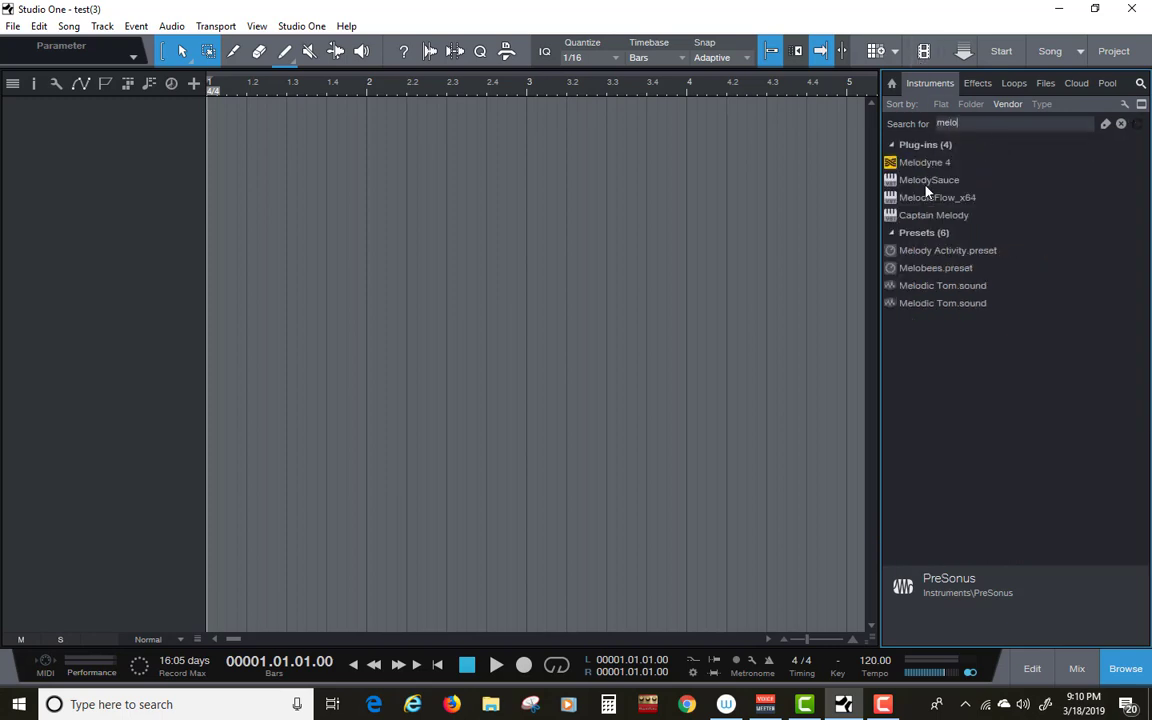
# - Add MelodySauce as track 1, generate a Simple/Dark melody in Eb Maj / C min, then close it
pyautogui.click(920, 181)
pyautogui.moveTo(912, 186); pyautogui.dragTo(46, 102)
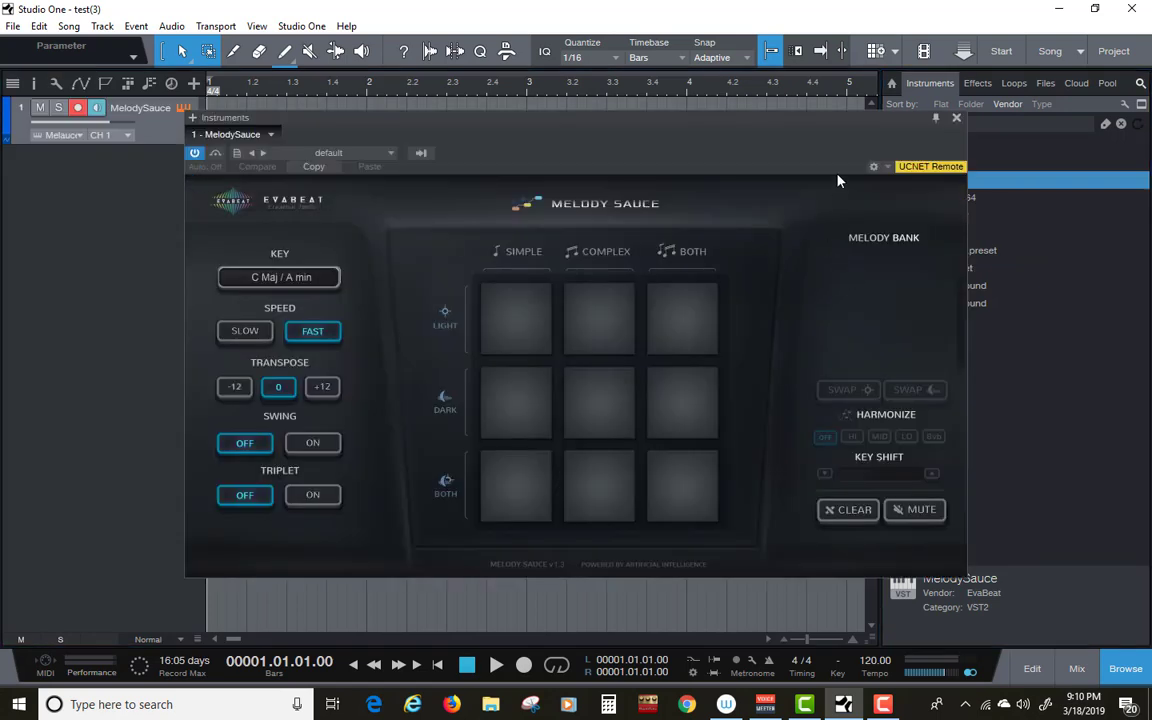
pyautogui.click(527, 415)
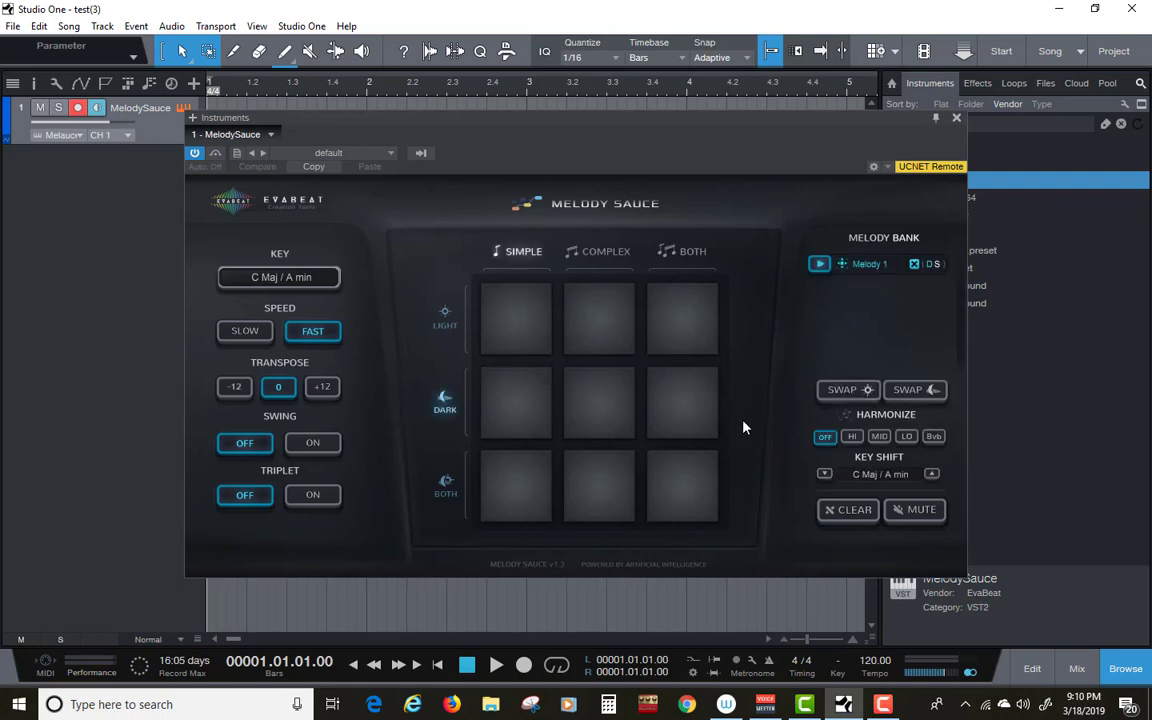
pyautogui.click(291, 278)
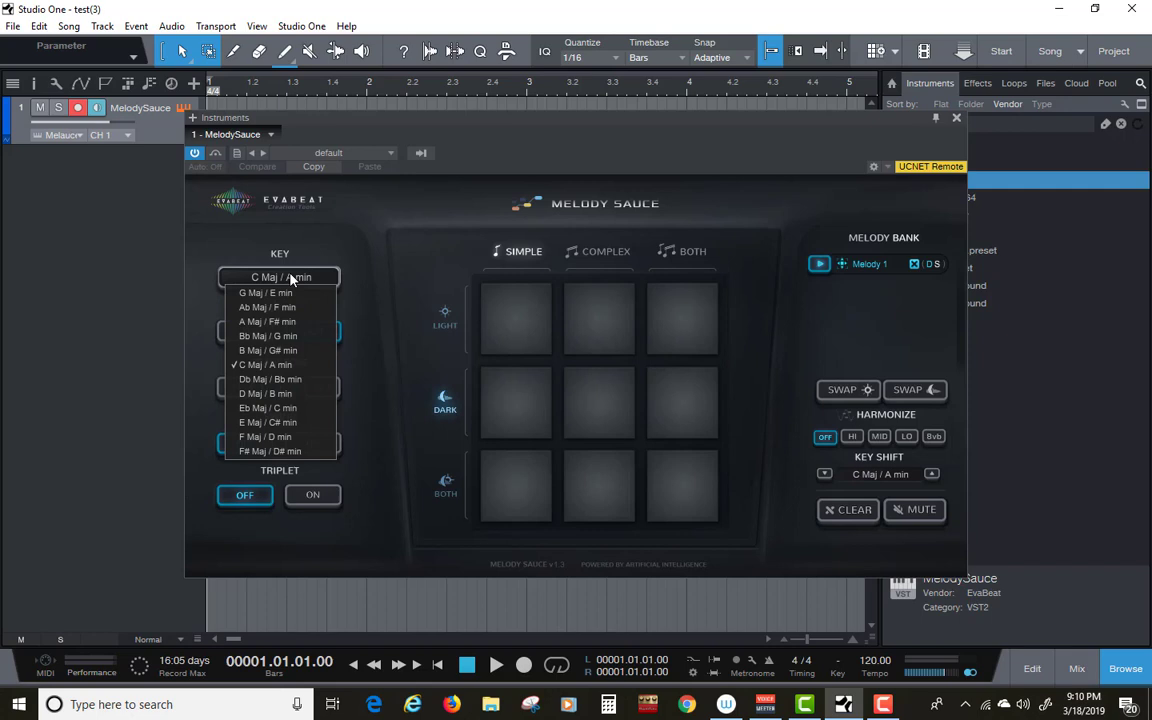
pyautogui.click(268, 408)
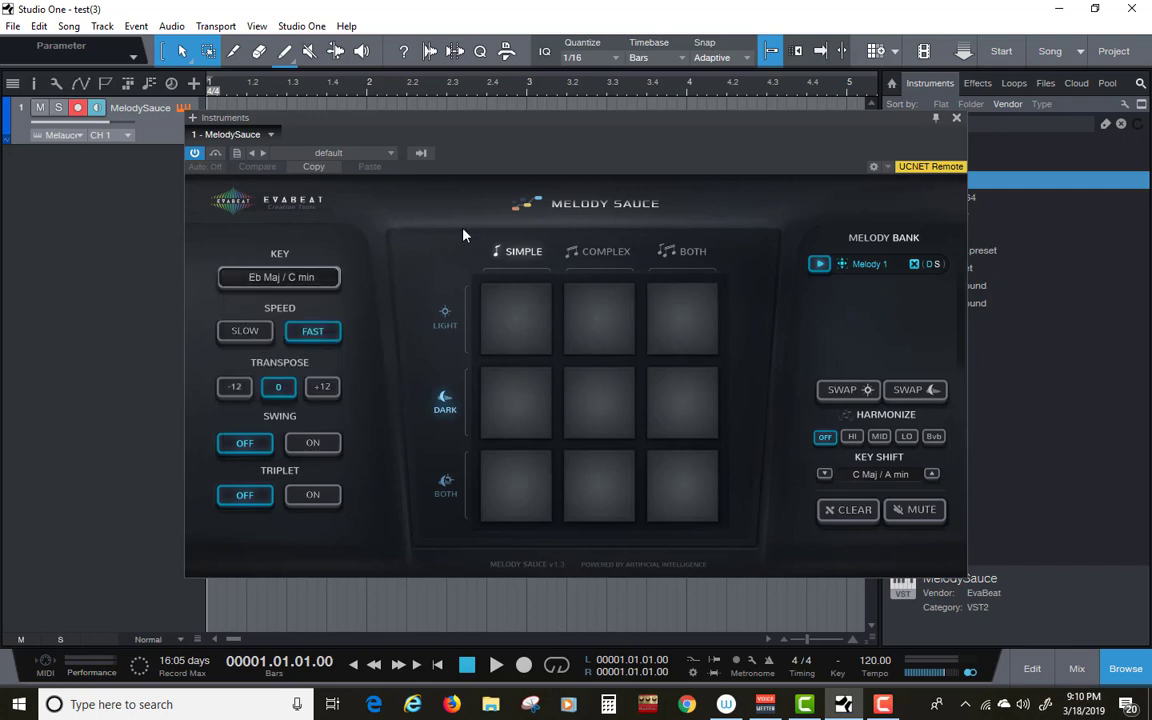
pyautogui.click(956, 117)
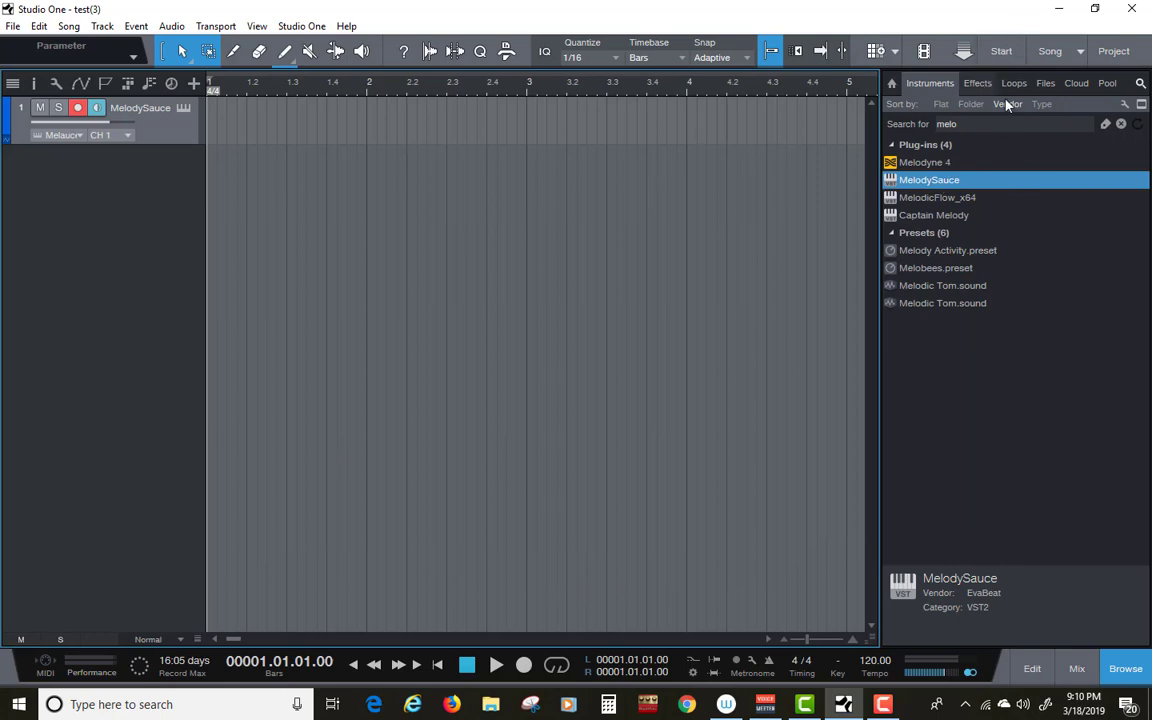
# - Clear the 'melo' filter and add Serum_x64 from Xfer Records as a new instrument track
pyautogui.click(1122, 124)
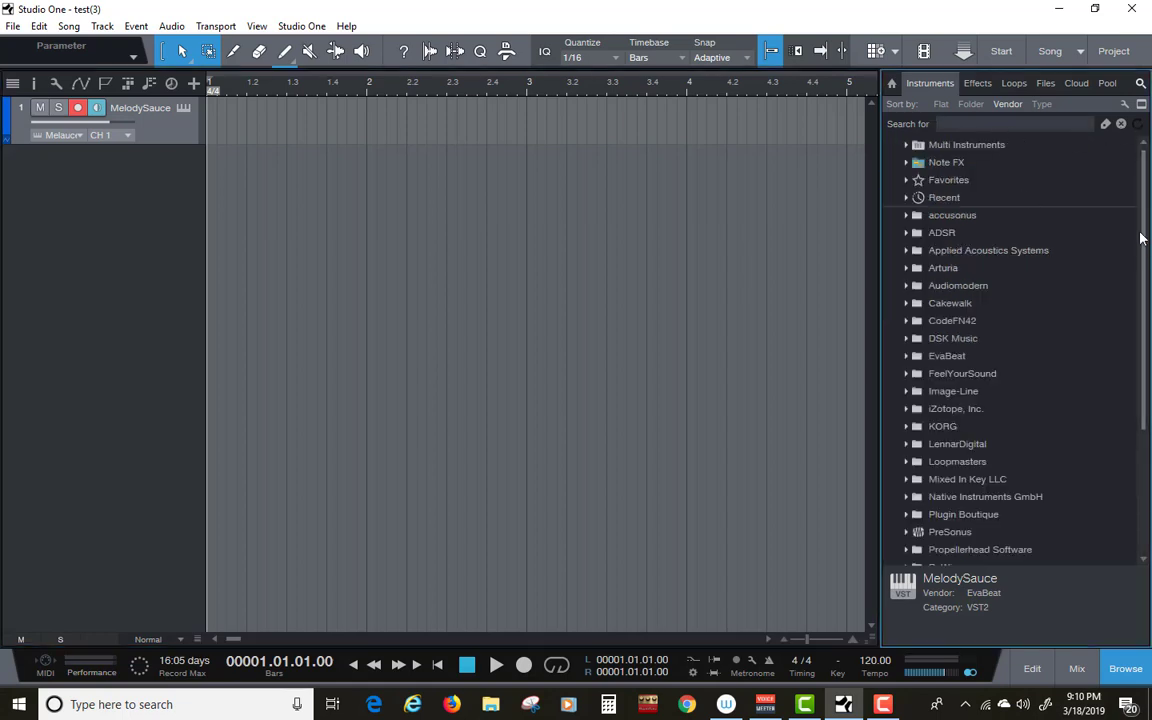
pyautogui.scroll(-4, 1140, 231)
pyautogui.click(906, 486)
pyautogui.moveTo(897, 538); pyautogui.dragTo(68, 300)
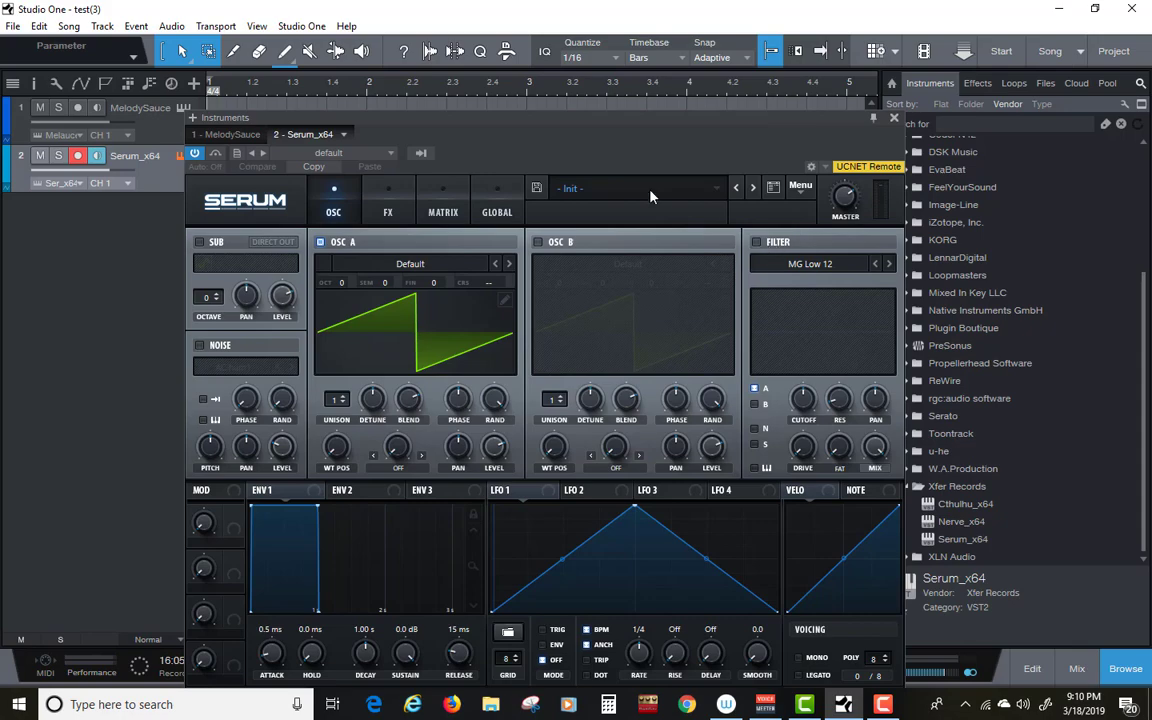
# - Load the BA Ampology [CFA] preset in Serum, audition two notes, and close its window
pyautogui.click(650, 196)
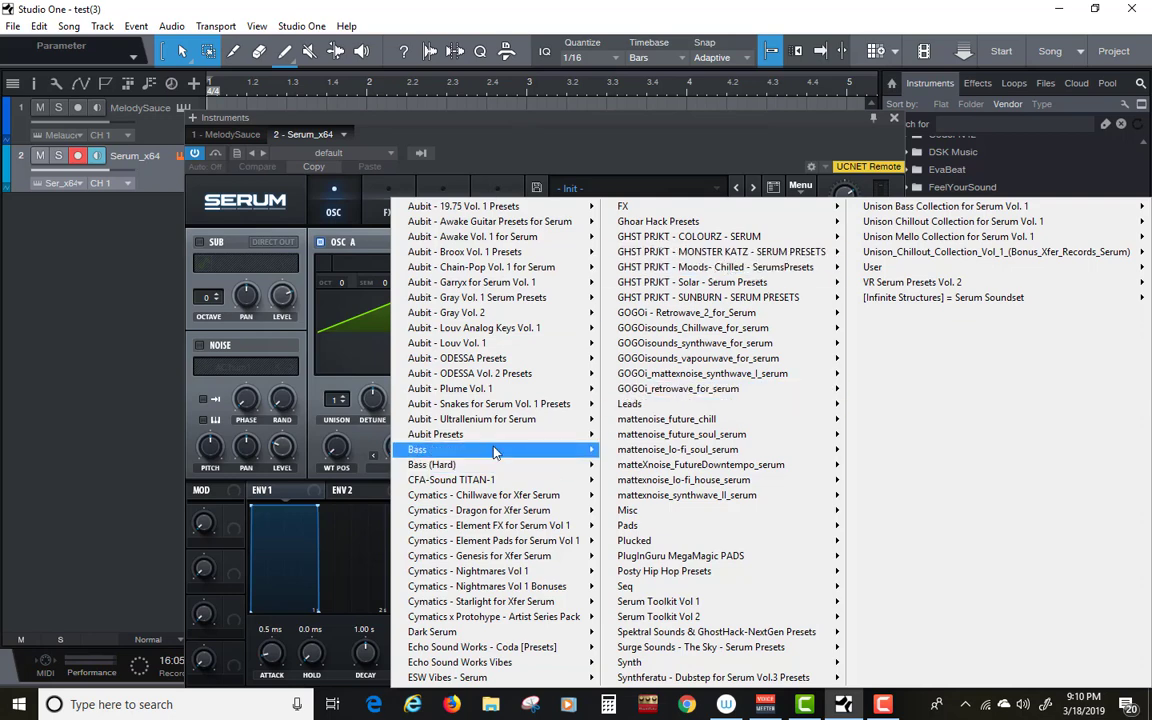
pyautogui.moveTo(495, 452)
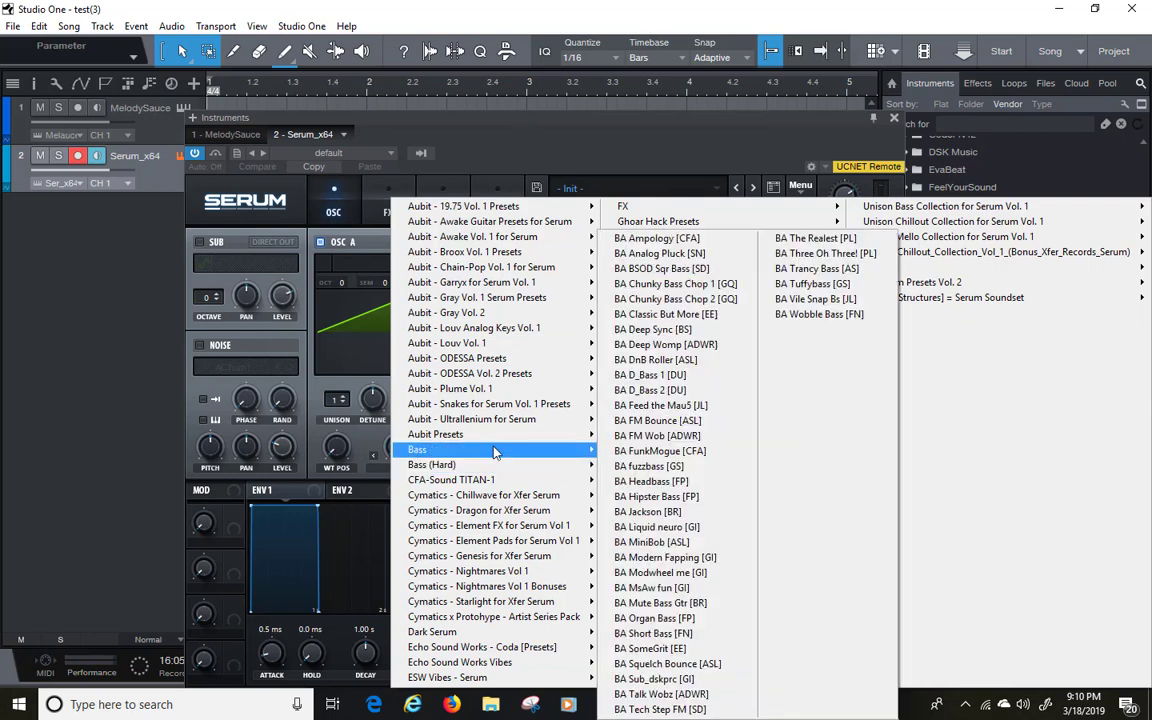
pyautogui.click(724, 240)
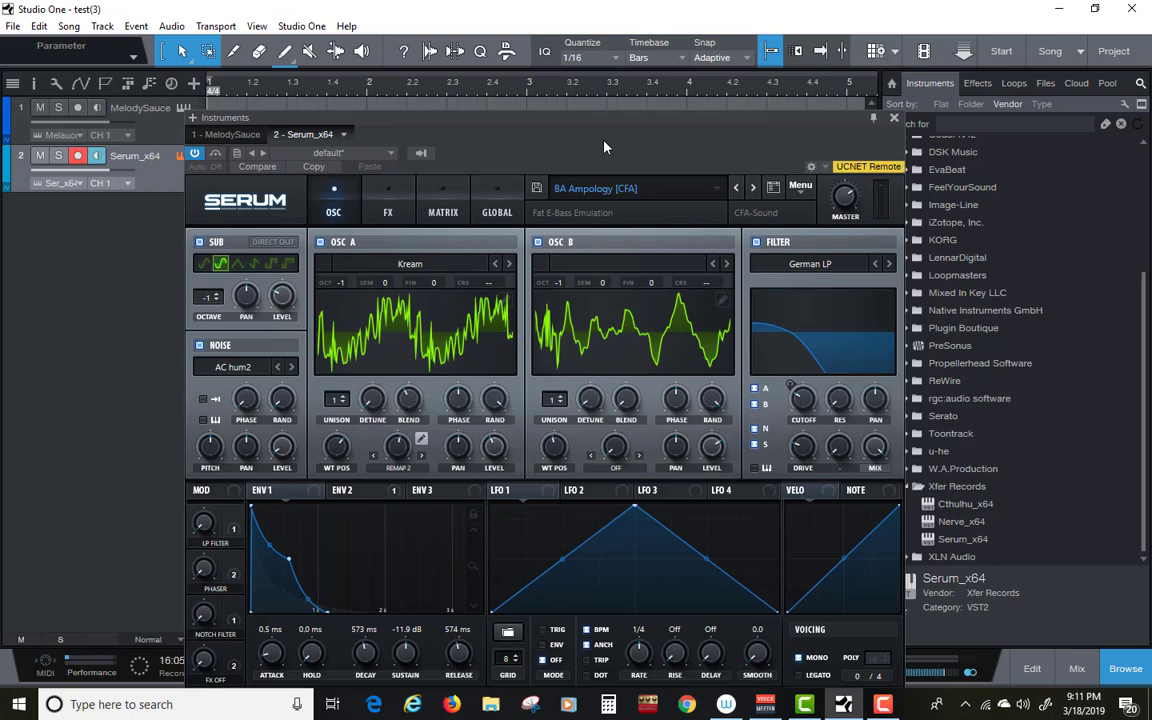
pyautogui.moveTo(614, 124); pyautogui.dragTo(622, 14)
pyautogui.click(515, 632)
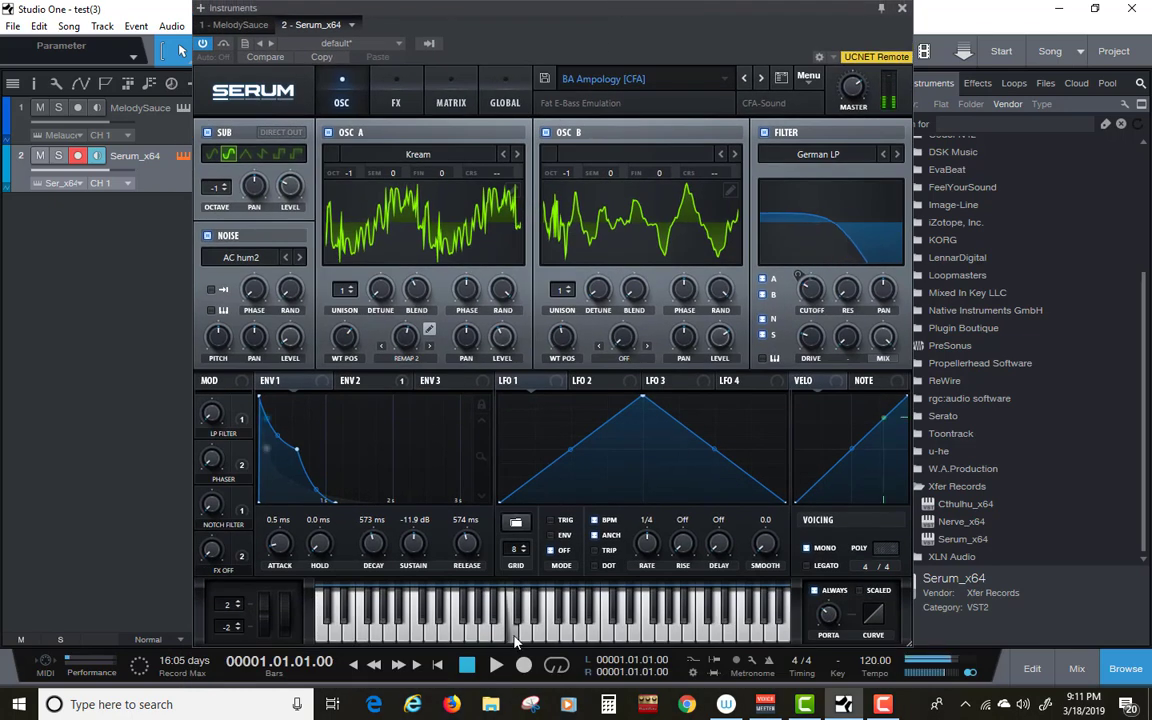
pyautogui.click(440, 633)
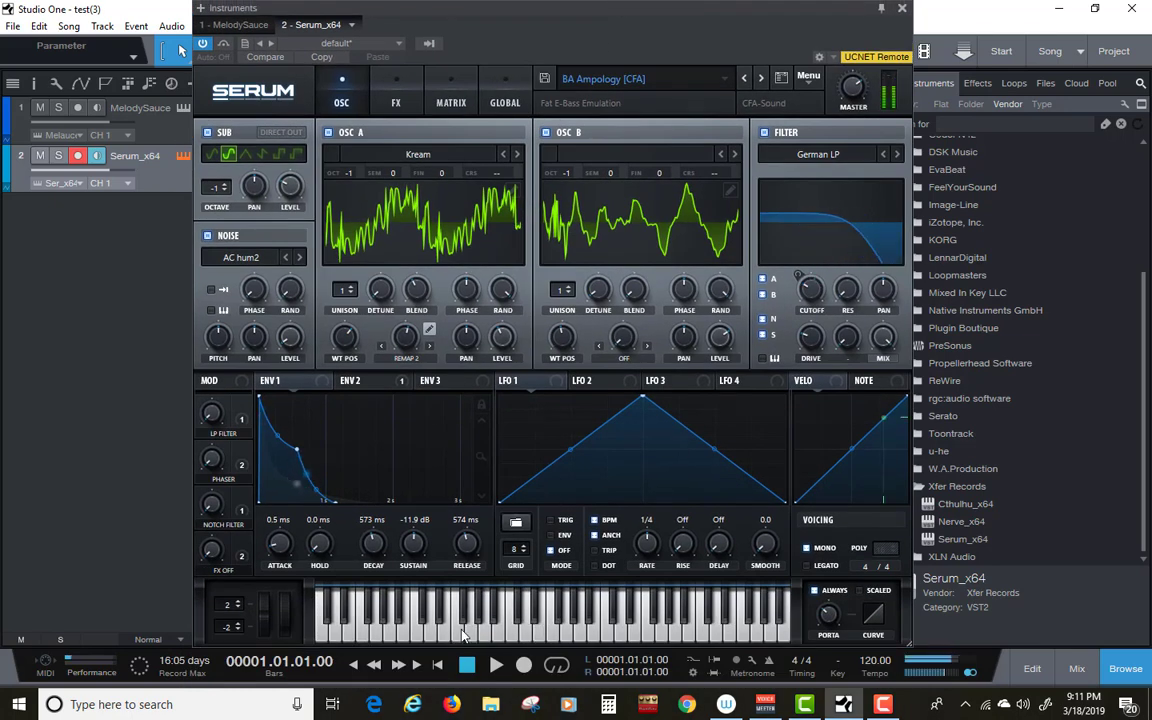
pyautogui.click(901, 9)
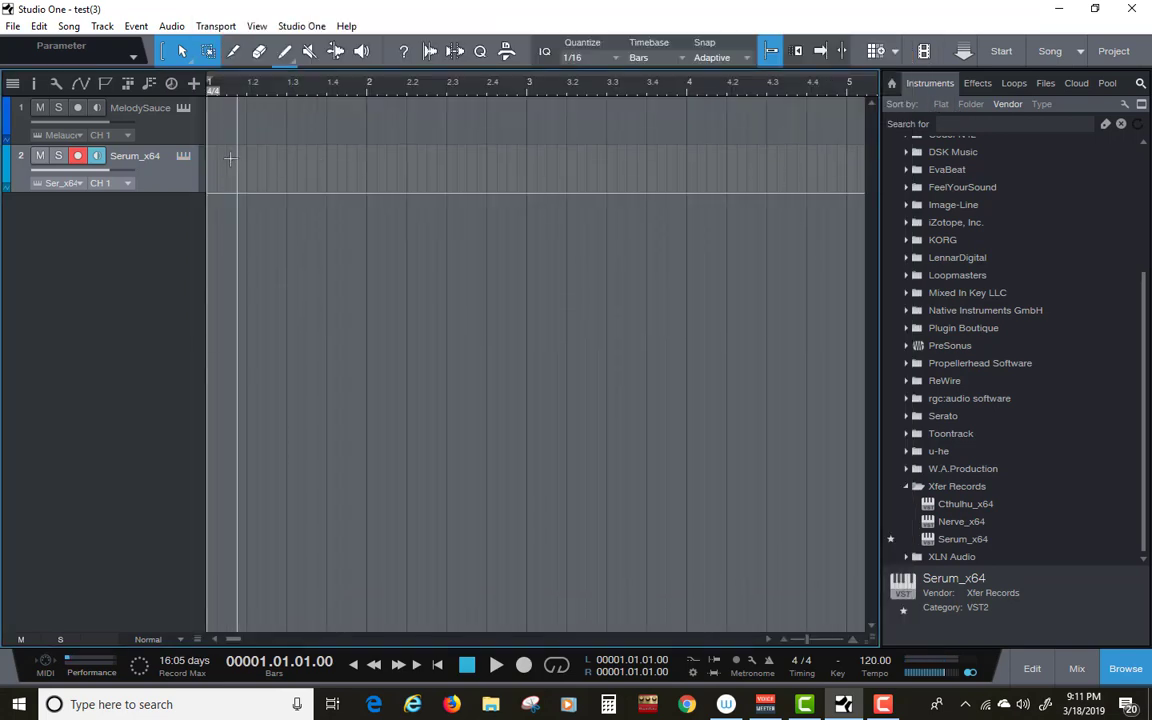
# - Disarm the Serum_x64 track and change its MIDI input from Oxygen 61 to MelodySauce
pyautogui.click(80, 157)
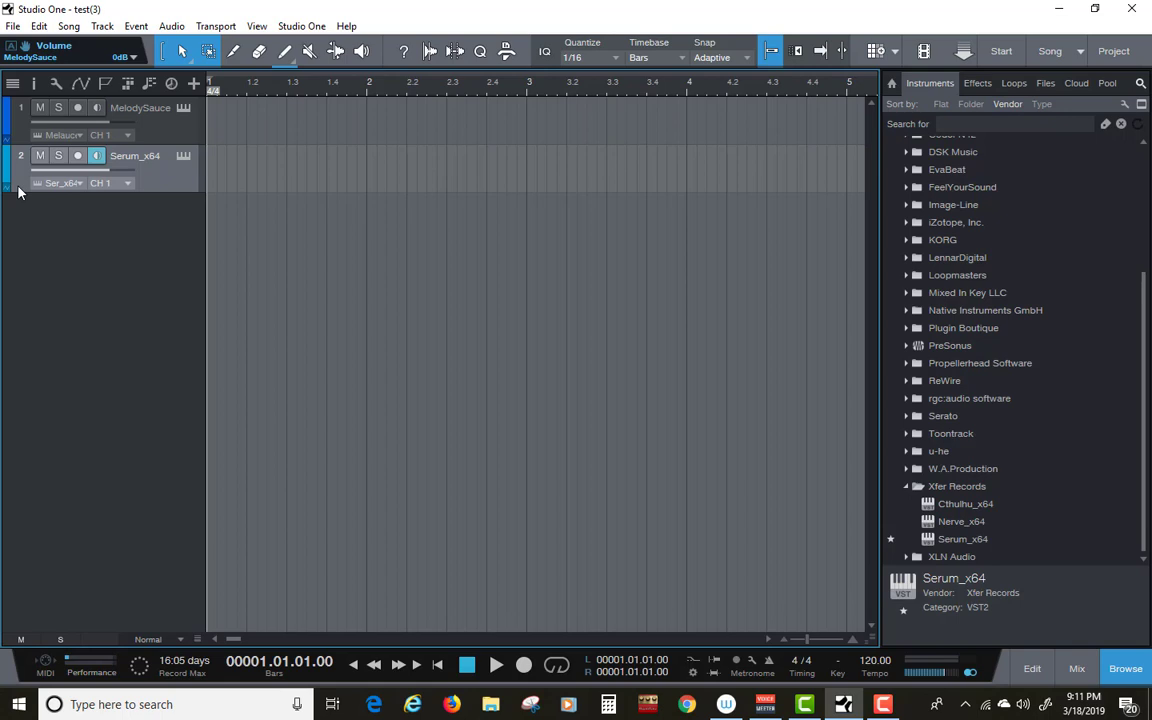
pyautogui.moveTo(147, 195); pyautogui.dragTo(145, 238)
pyautogui.click(129, 197)
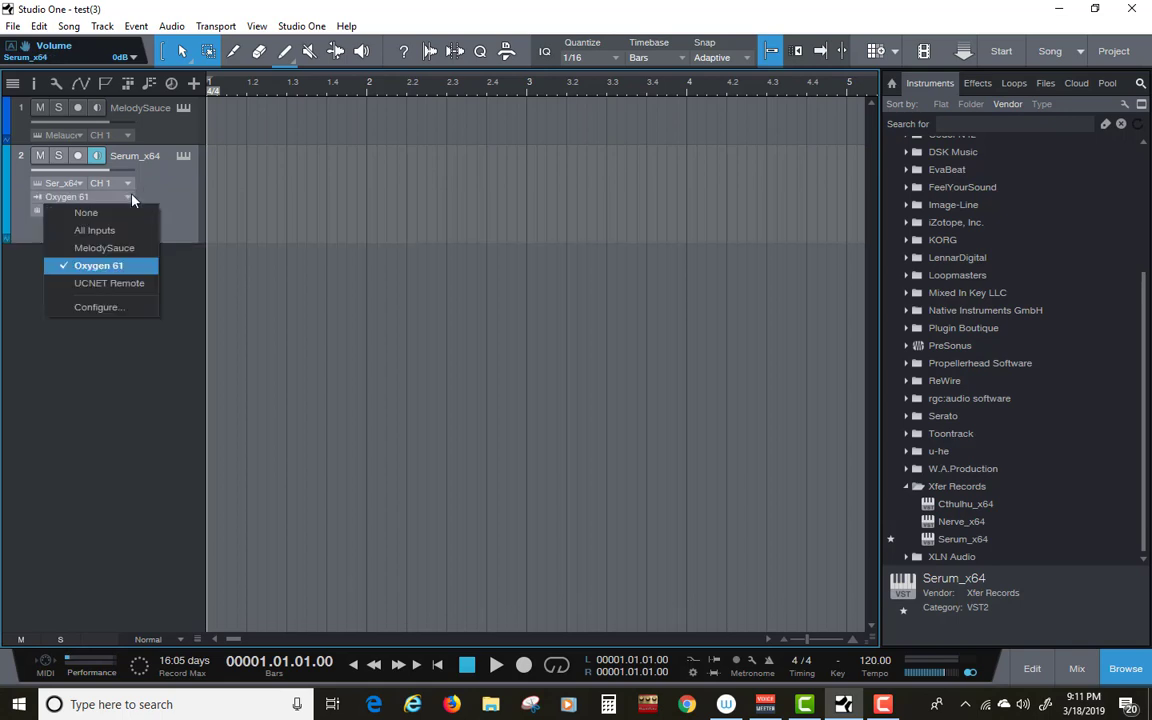
pyautogui.click(110, 248)
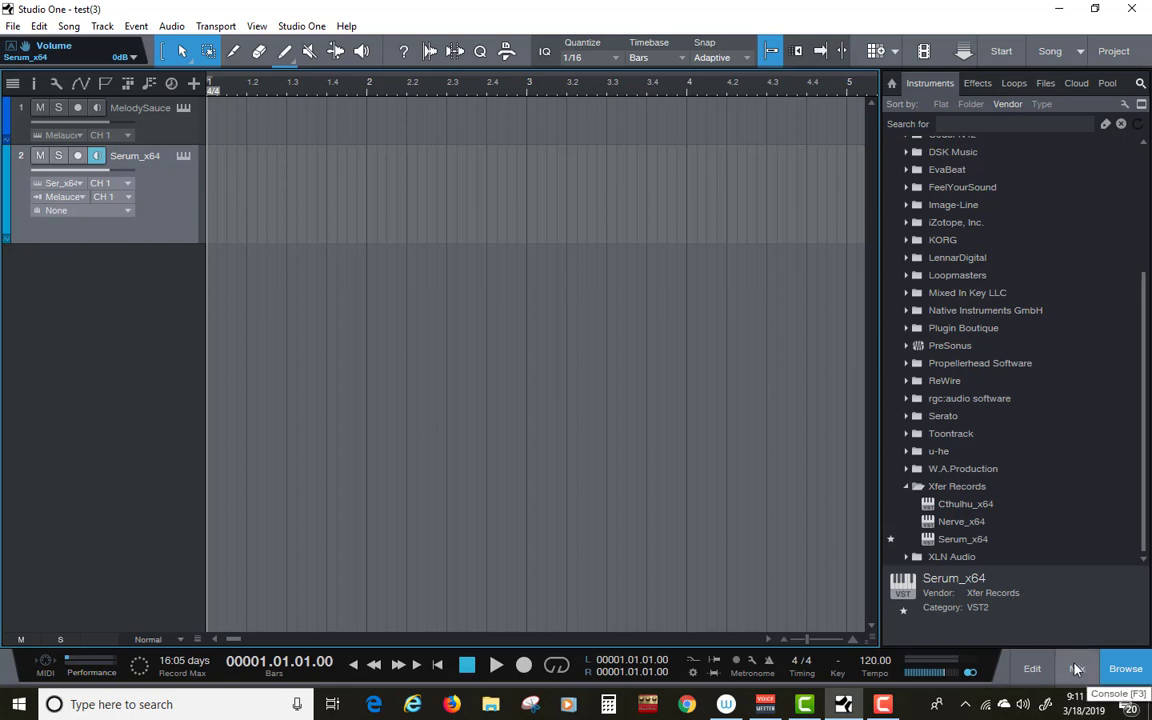
# - Loop bars 1 to 9 with the right locator at bar 9, and record-arm the Serum_x64 track
pyautogui.click(96, 112)
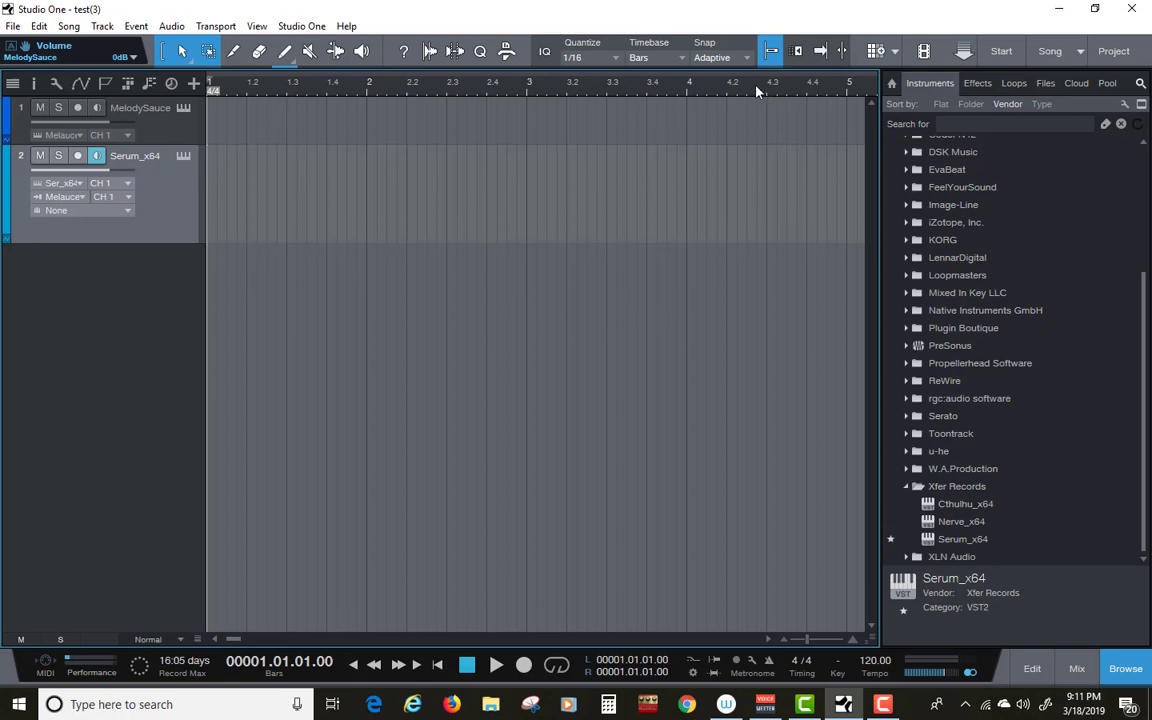
pyautogui.moveTo(746, 85); pyautogui.dragTo(731, 70)
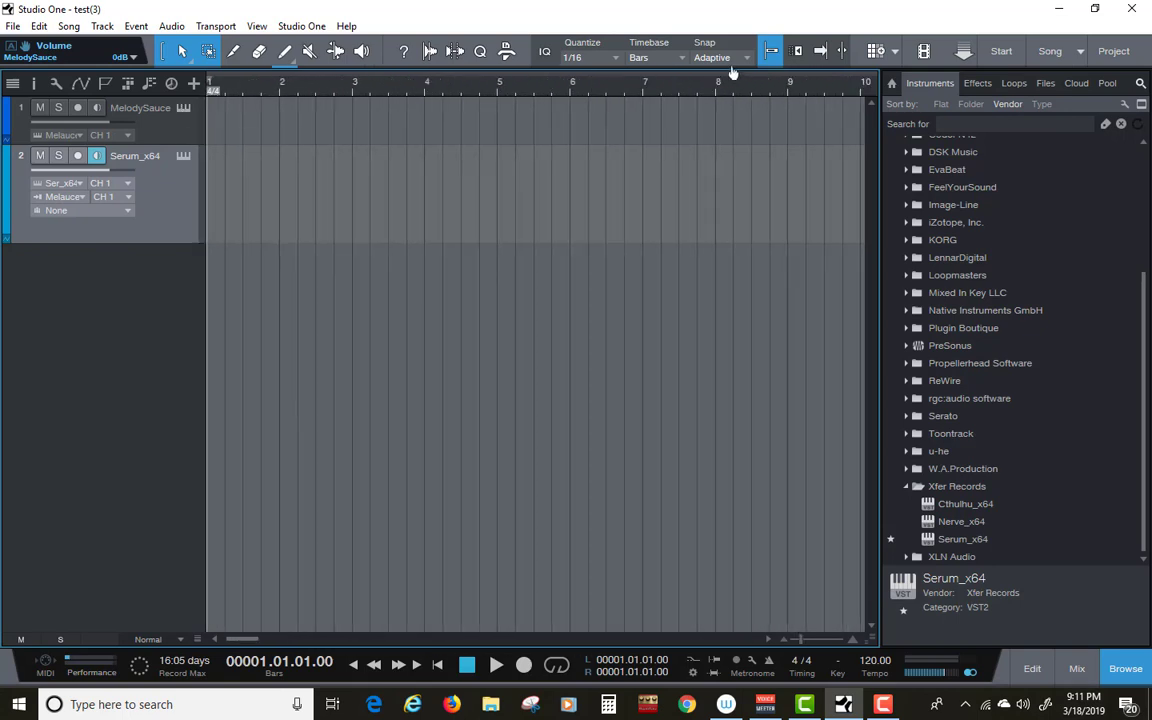
pyautogui.keyDown('alt'); pyautogui.click(795, 70); pyautogui.keyUp('alt')
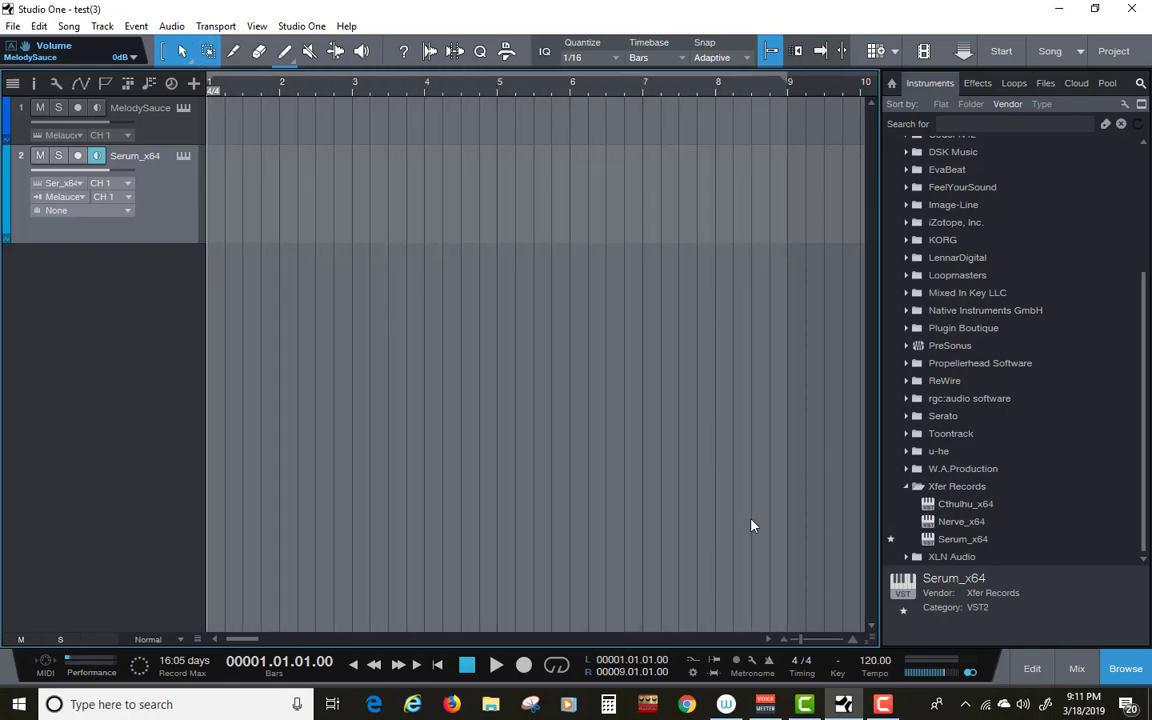
pyautogui.press('KP_Divide')
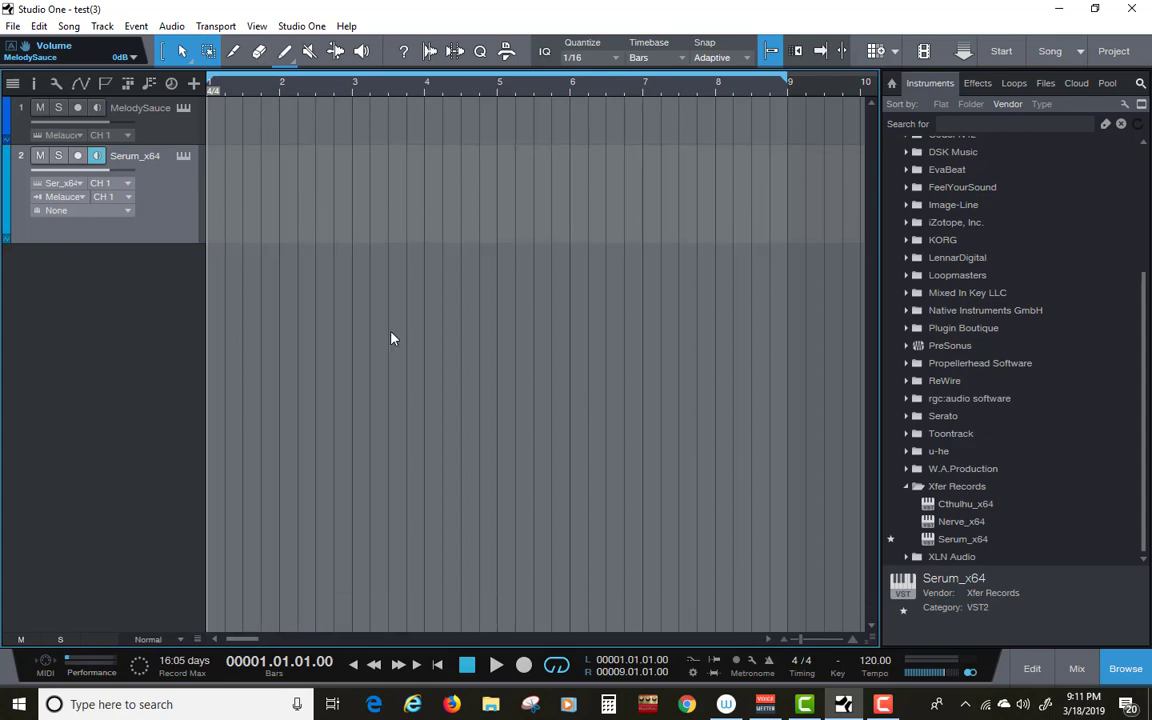
pyautogui.click(77, 155)
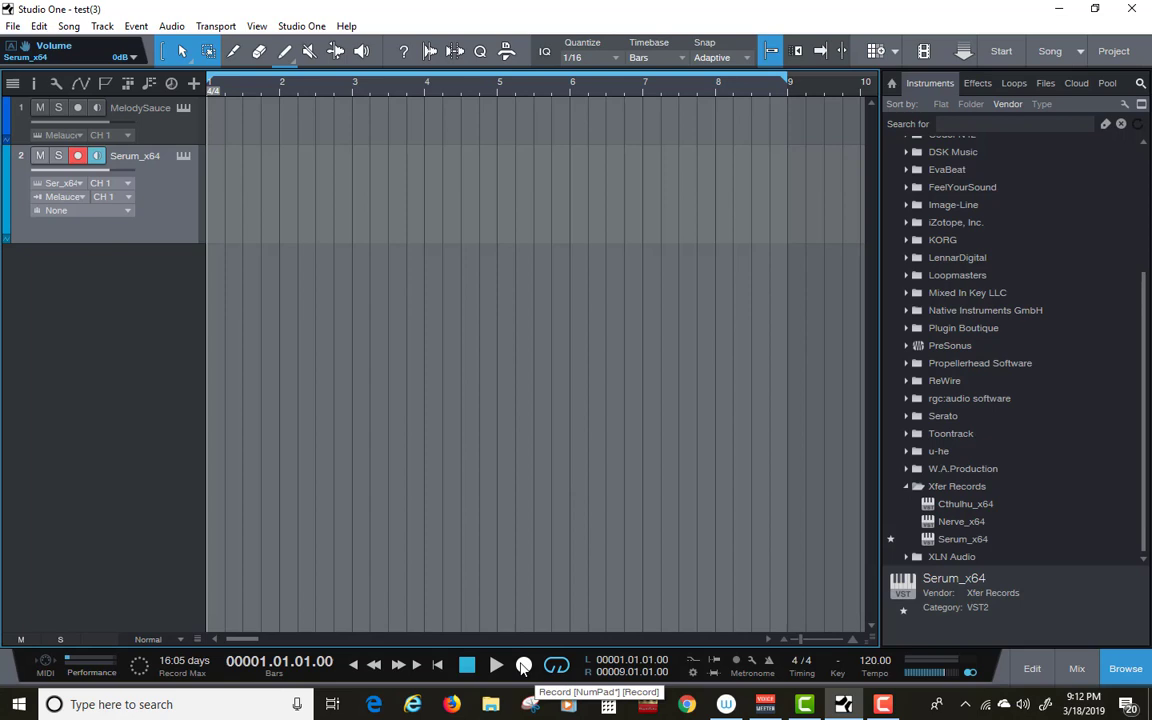
# - Record an 8-bar MIDI part from MelodySauce over bars 1–9 and collapse the extra Layer 2 lane
pyautogui.click(523, 667)
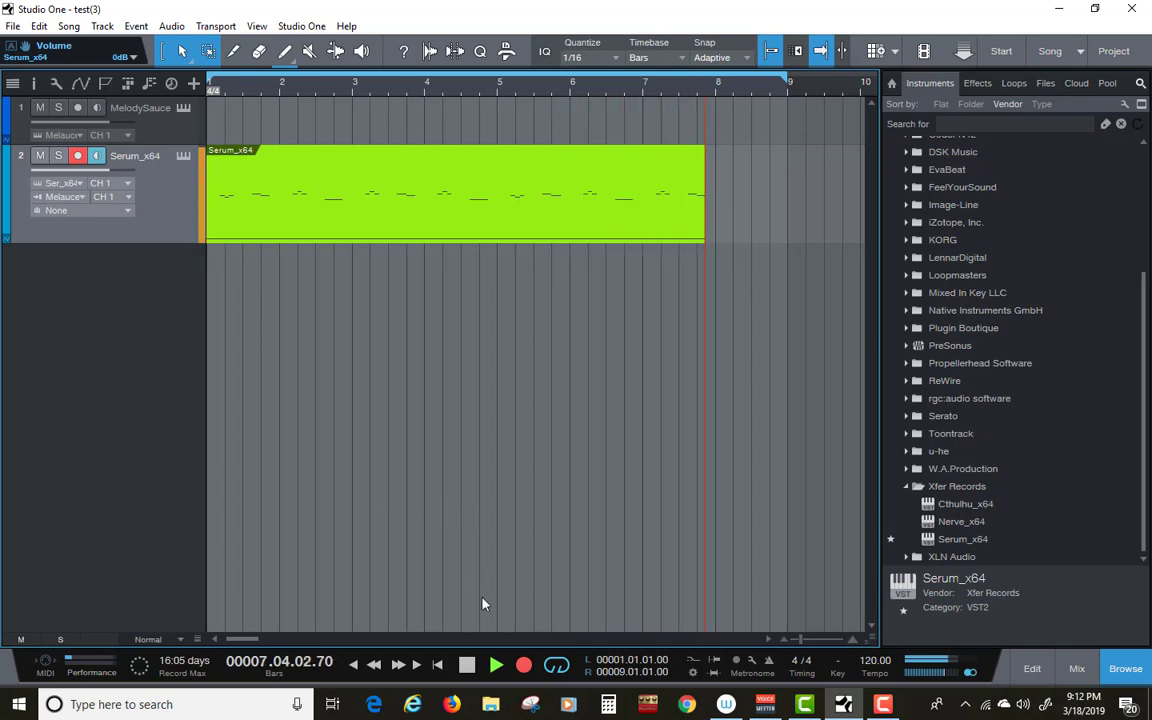
pyautogui.click(467, 666)
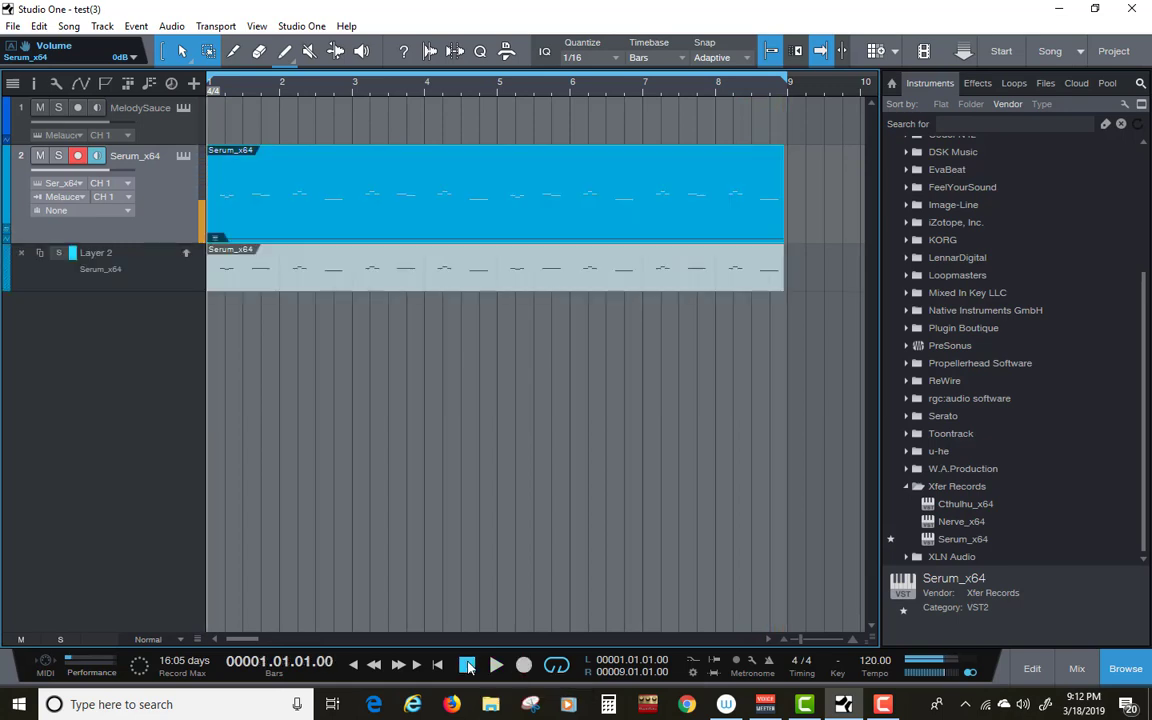
pyautogui.click(7, 228)
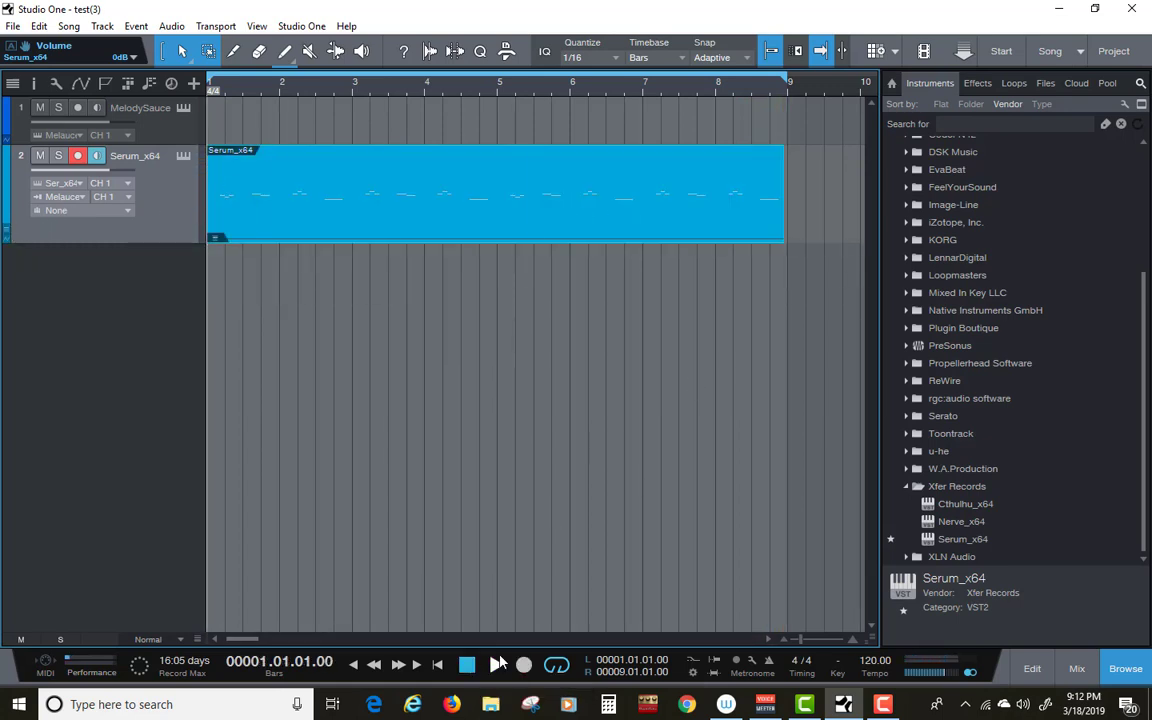
pyautogui.click(79, 204)
# - Switch the Serum_x64 input back to Oxygen 61 and play the recorded bass part once
pyautogui.click(80, 199)
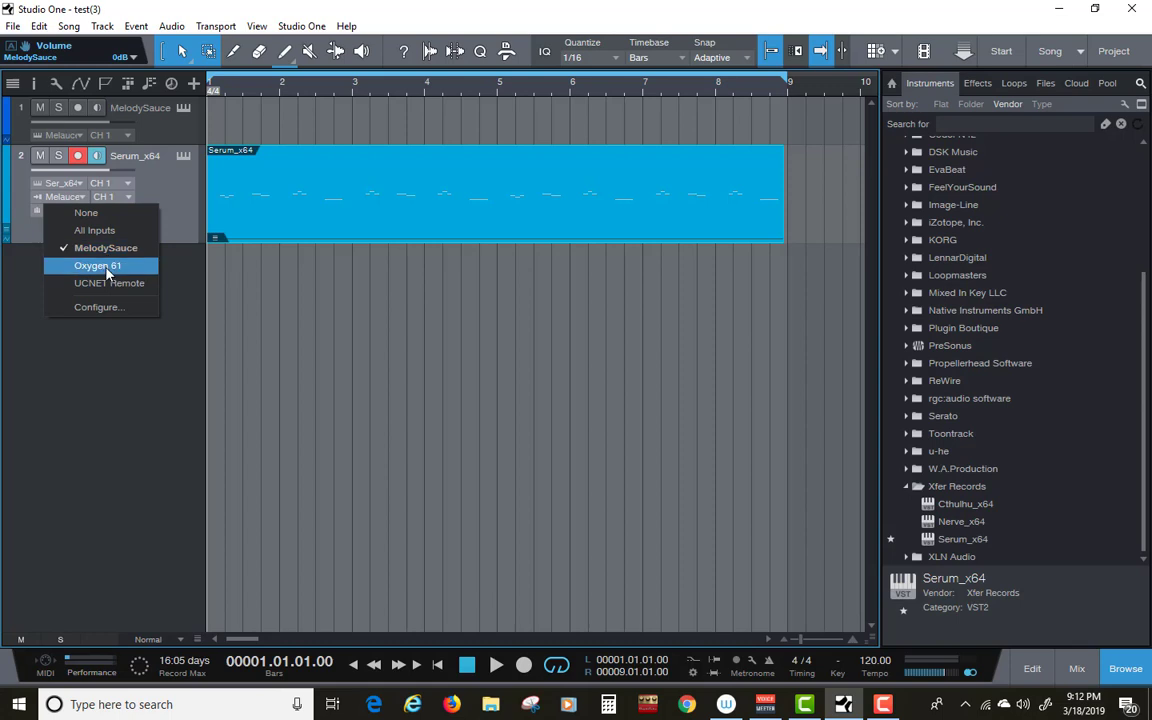
pyautogui.click(110, 268)
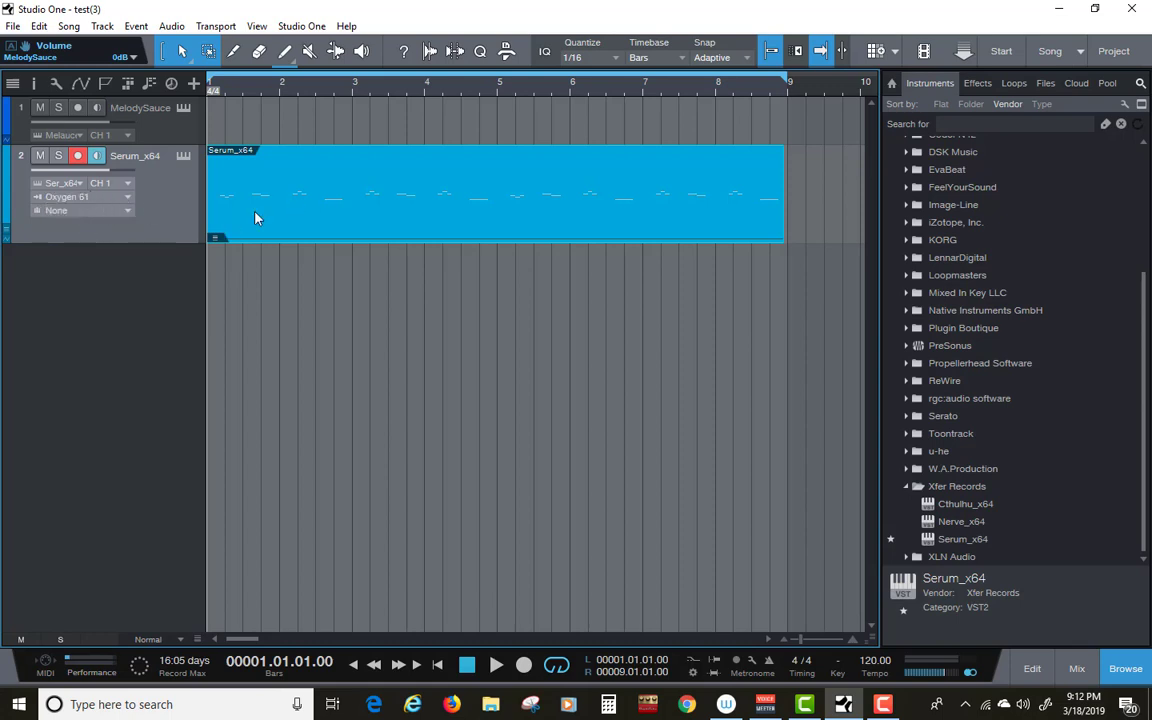
pyautogui.click(496, 666)
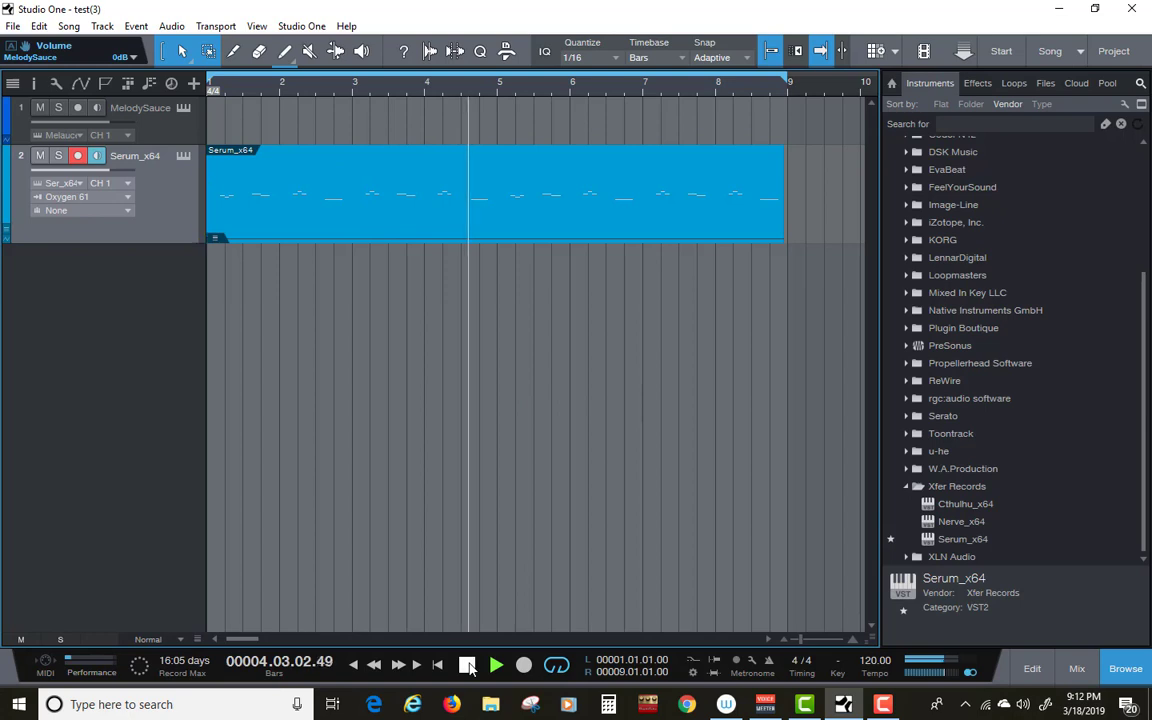
pyautogui.press('space')
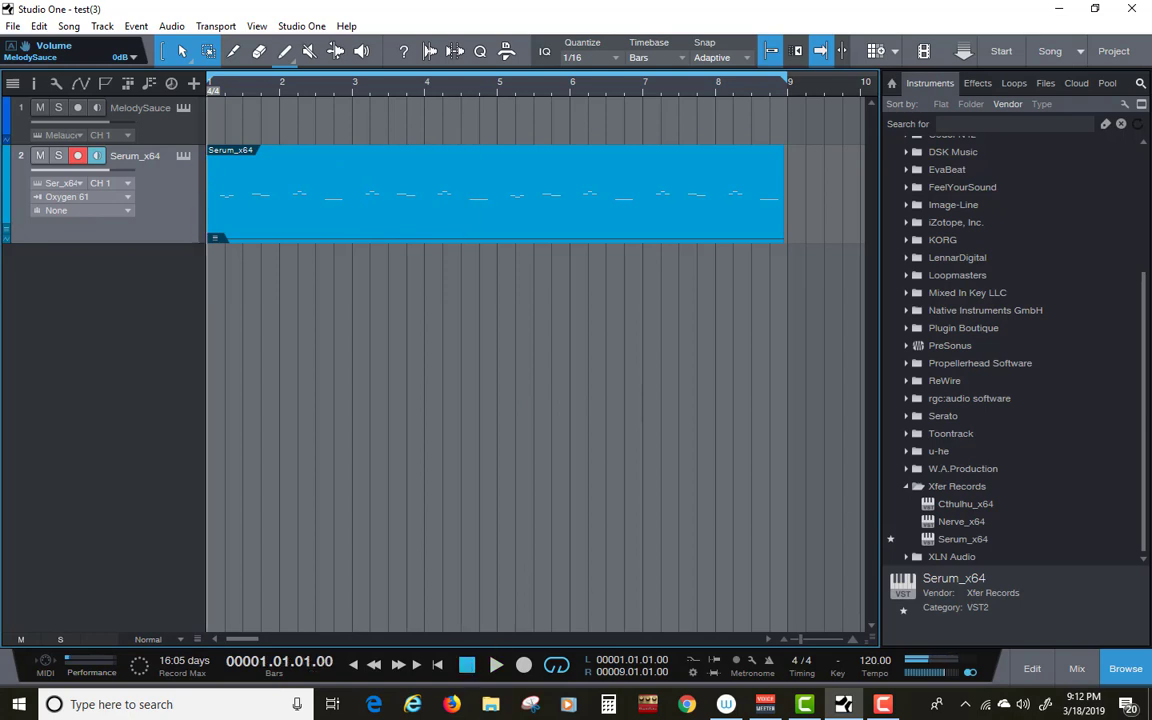